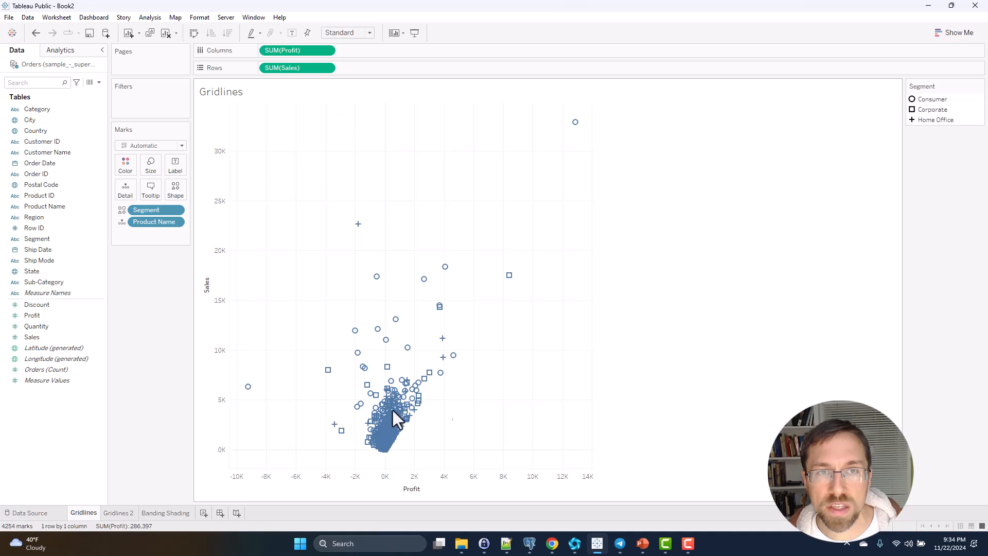
Open the line formatting for the Gridlines scatter plot and set the row grid lines to None.
click(201, 19)
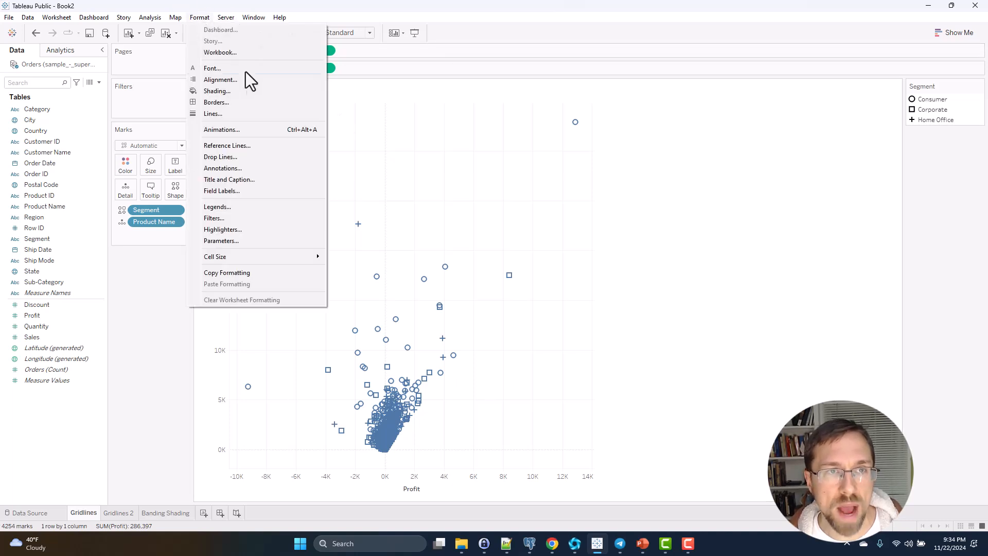
click(230, 114)
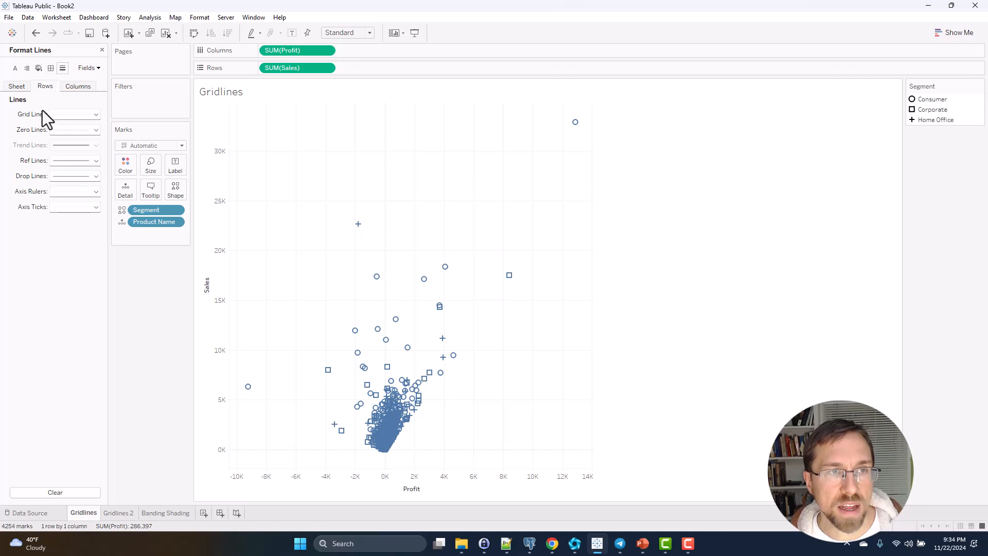
click(71, 115)
click(85, 129)
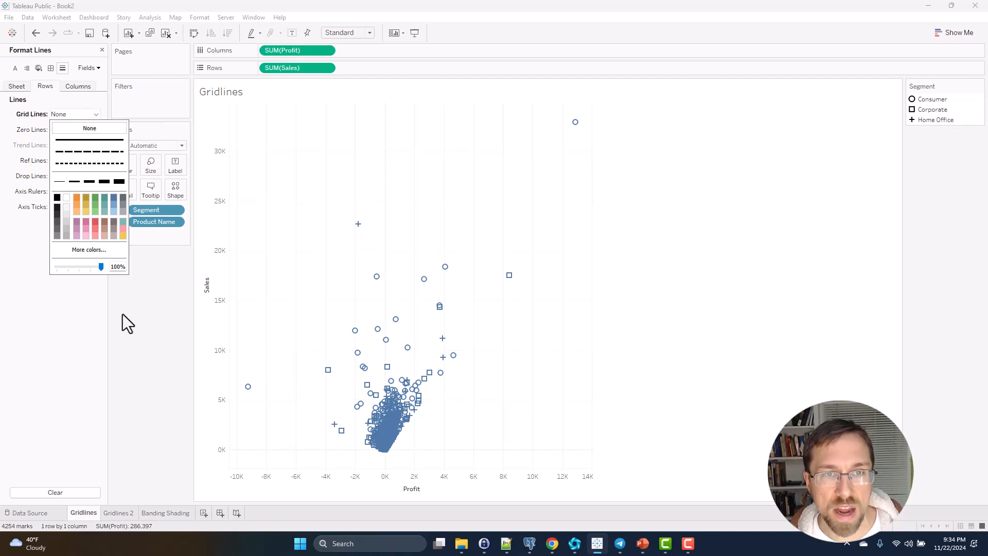
click(138, 315)
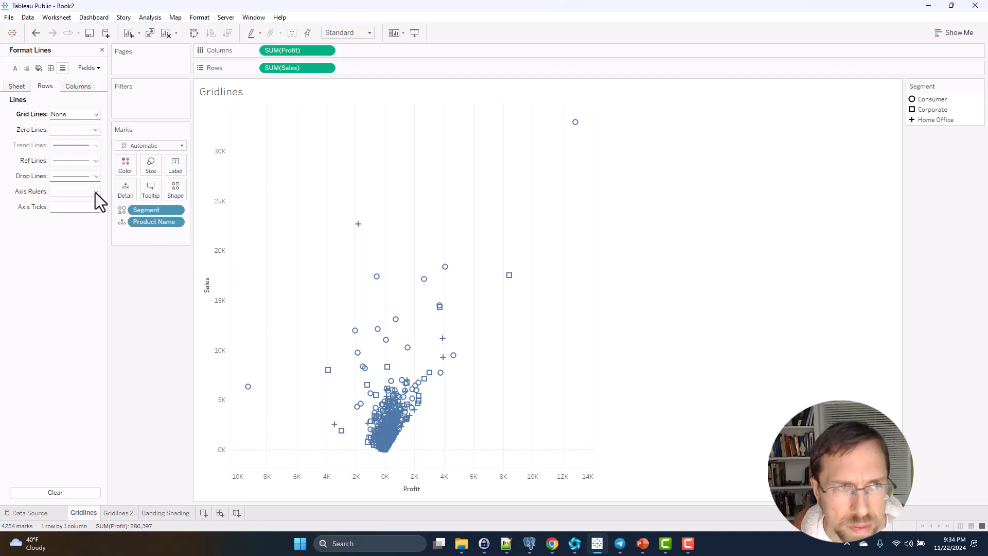
Set the row reference lines of the scatter plot to None.
click(73, 164)
click(76, 164)
click(81, 164)
click(82, 177)
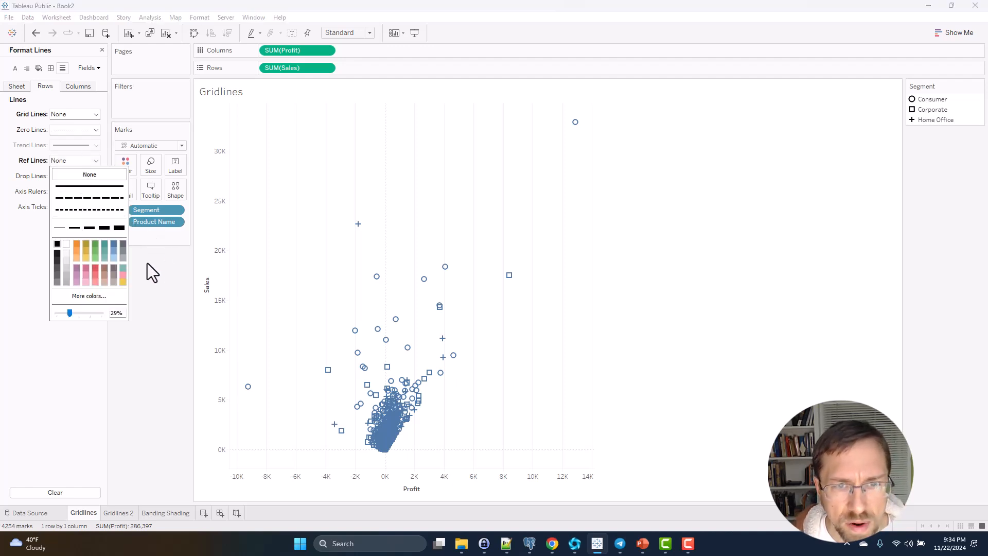
click(147, 263)
Set the row axis rulers and row axis ticks of the scatter plot to None.
click(69, 193)
click(78, 208)
click(77, 208)
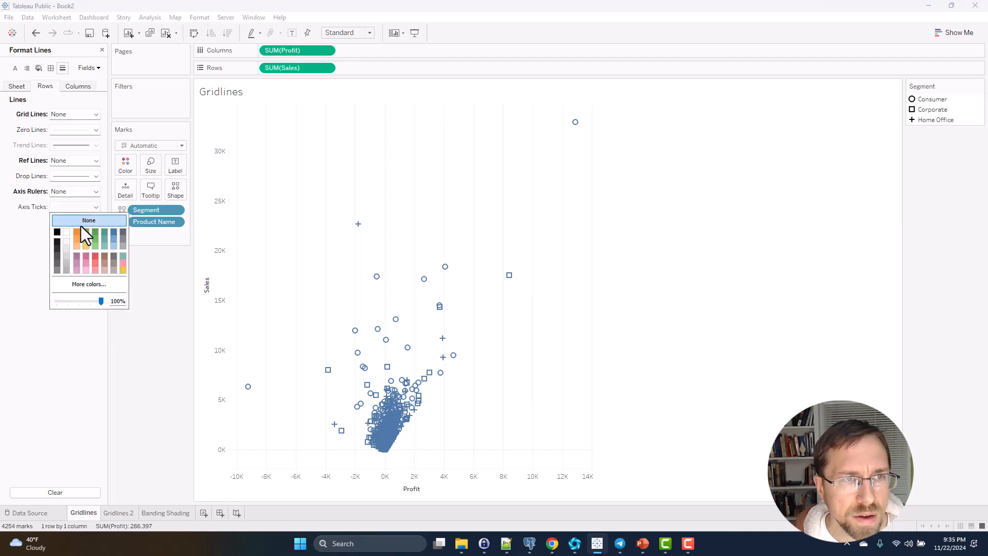
click(77, 222)
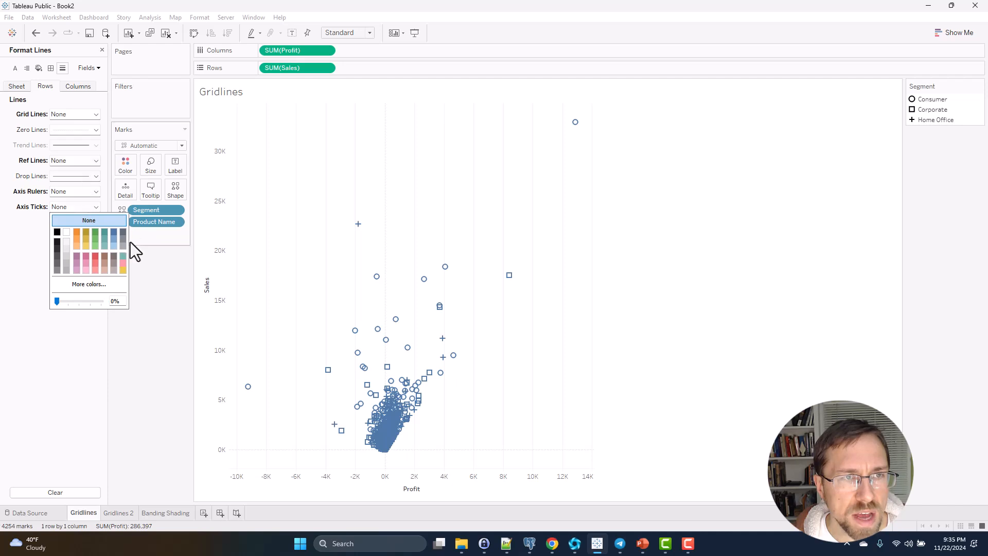
Set the row zero lines and row drop lines of the scatter plot to None.
click(75, 131)
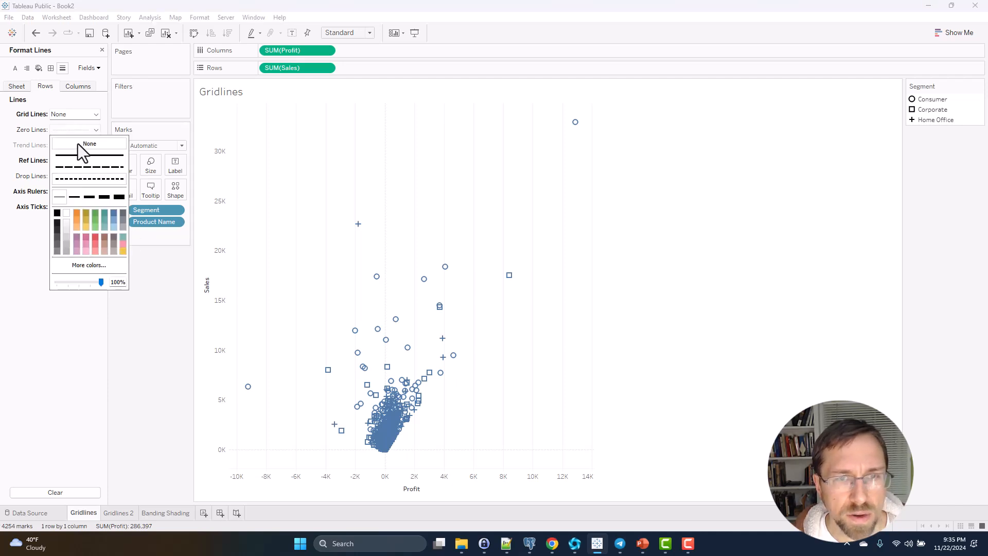
click(79, 143)
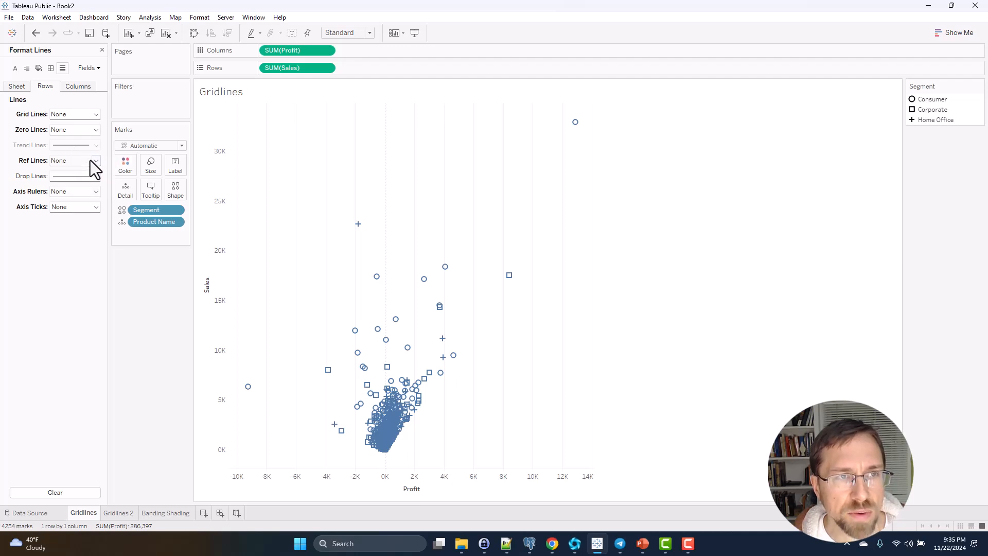
click(83, 177)
click(77, 191)
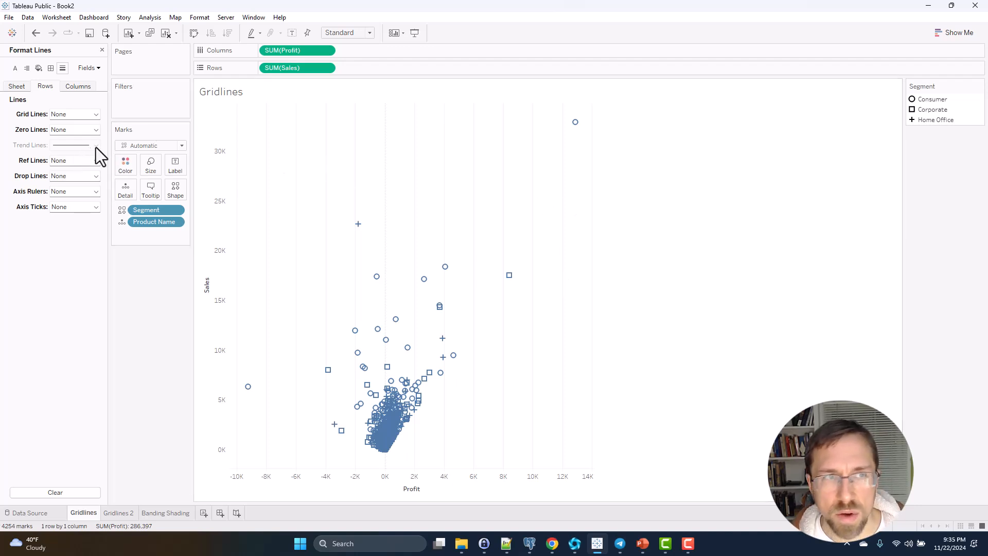
Switch the line formatting to columns and set the column grid lines to None.
click(77, 87)
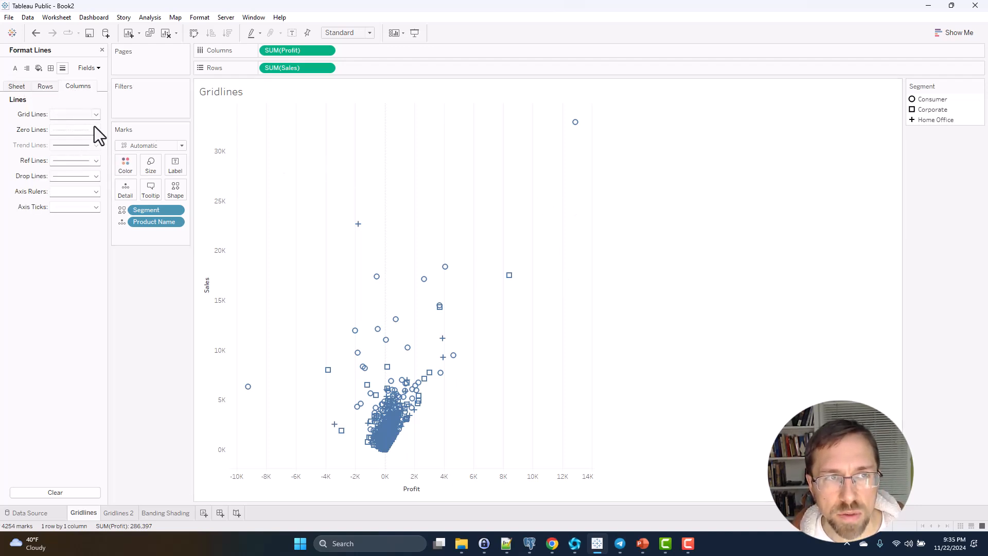
click(92, 116)
click(75, 127)
click(165, 315)
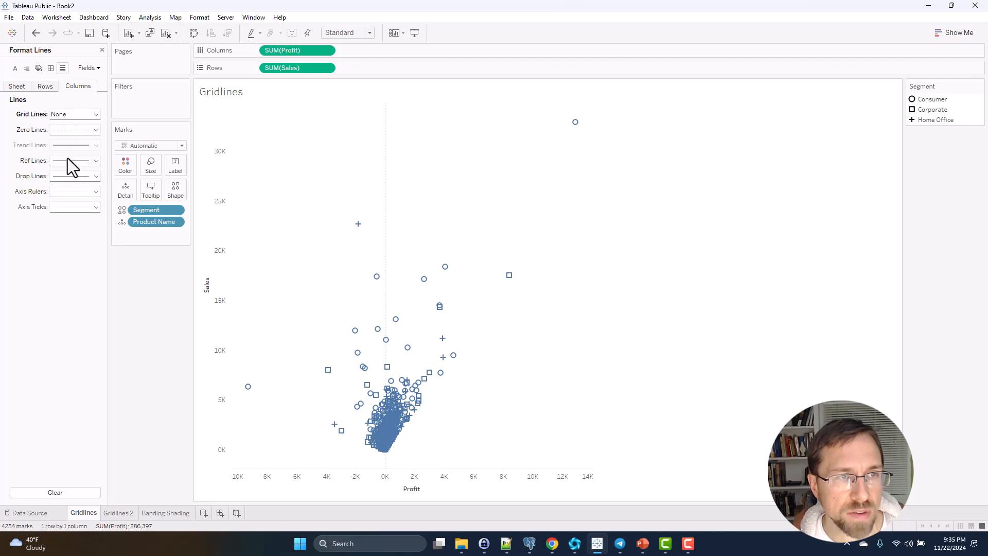
Set the column zero lines and column axis rulers of the scatter plot to None.
click(71, 130)
click(69, 146)
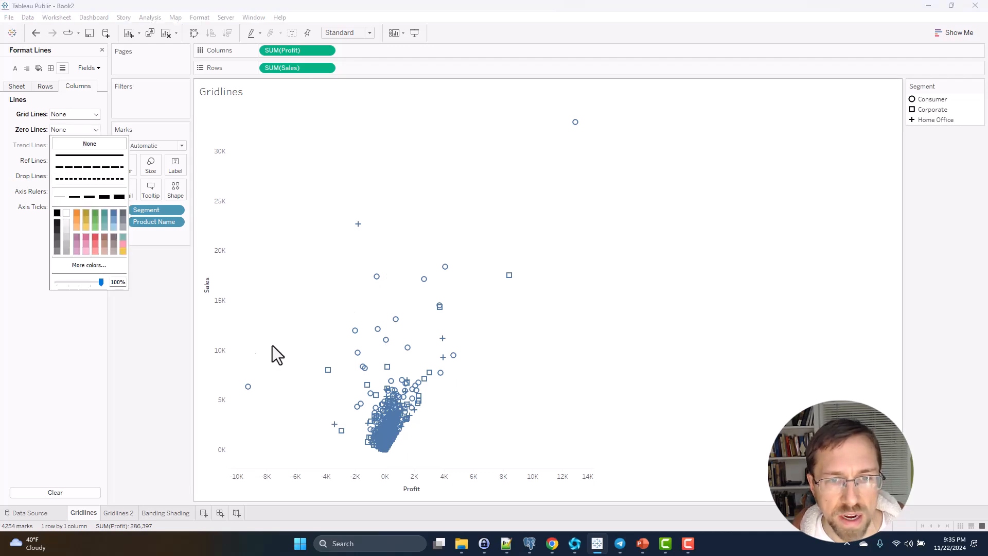
click(171, 381)
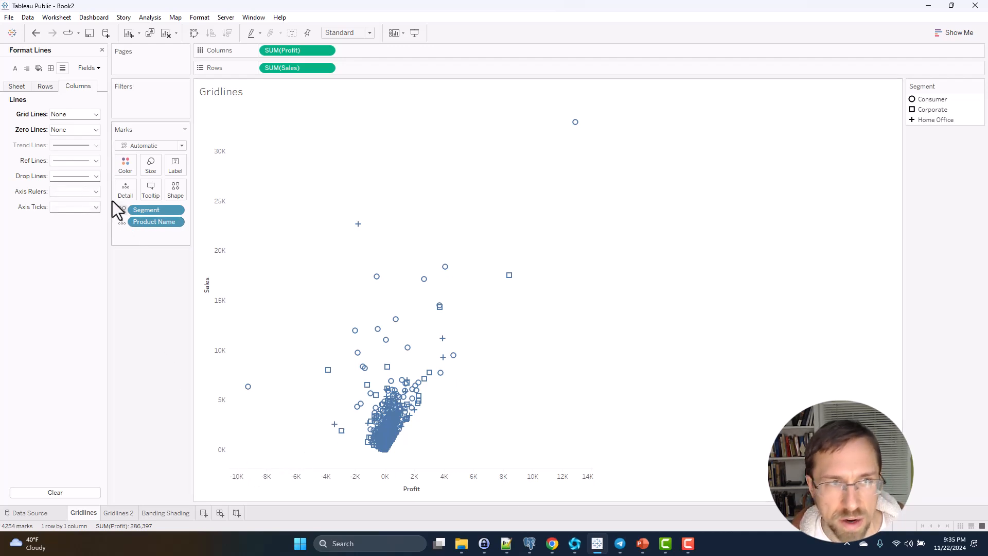
click(74, 191)
click(77, 205)
click(158, 467)
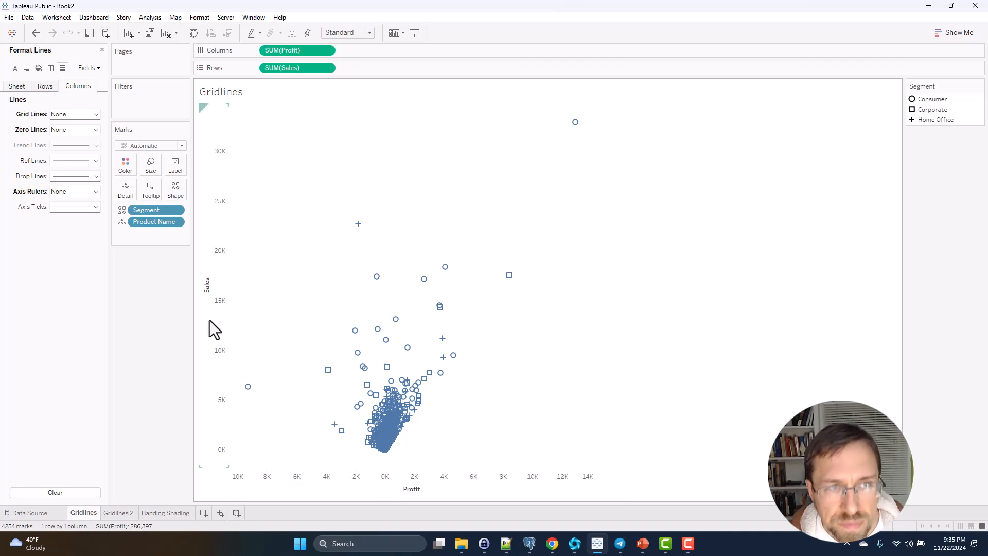
On the Gridlines 2 sheet, set the row grid lines and row zero lines of the line chart to None.
click(120, 513)
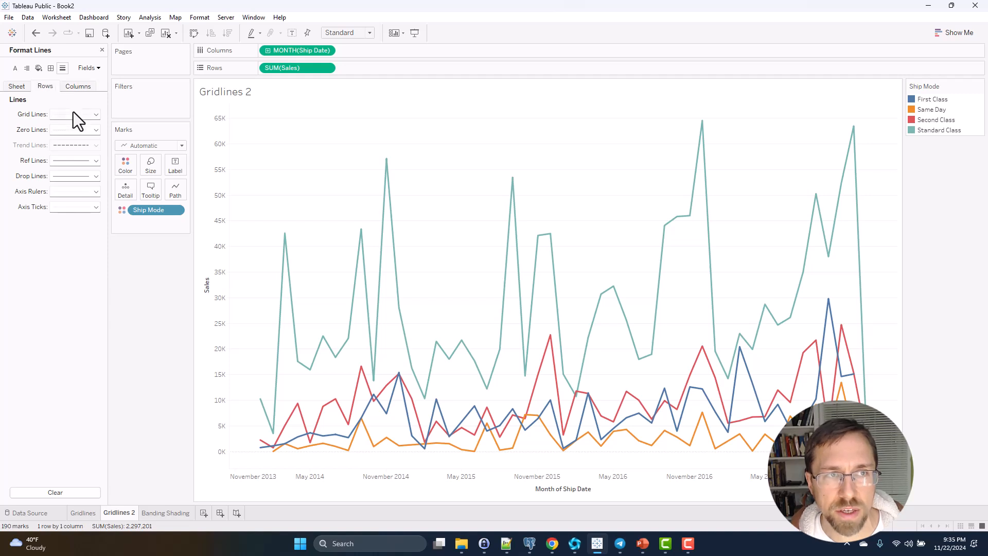
click(73, 112)
click(83, 130)
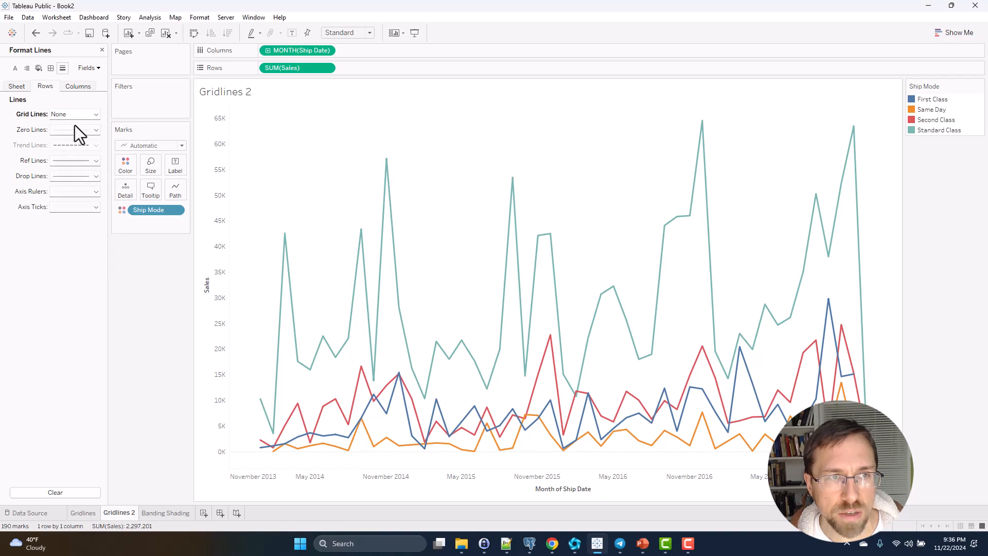
click(76, 129)
click(184, 403)
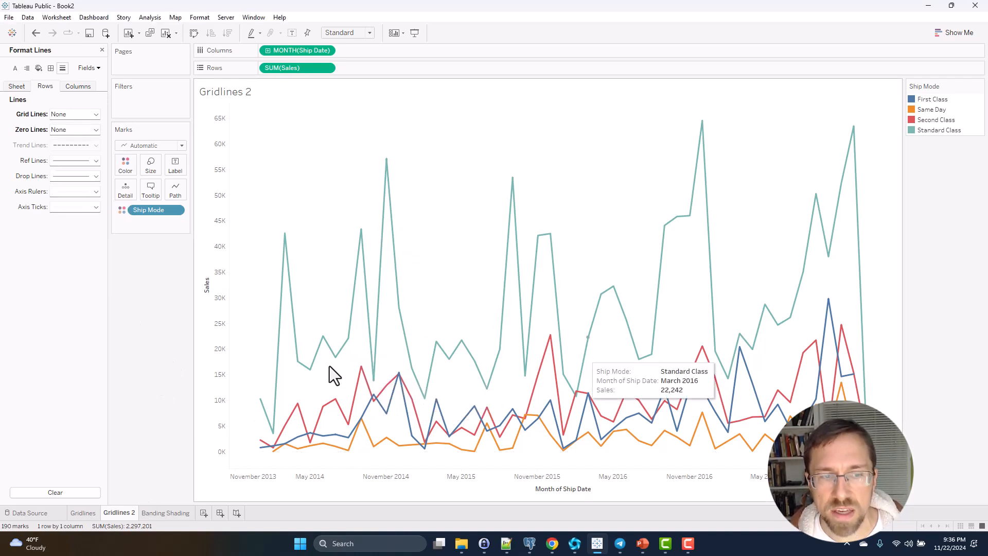
On the Banding Shading sheet, rebuild the table with Sub-Category replacing Segment on rows and Ship Mode replacing Sub-Category on columns.
click(165, 513)
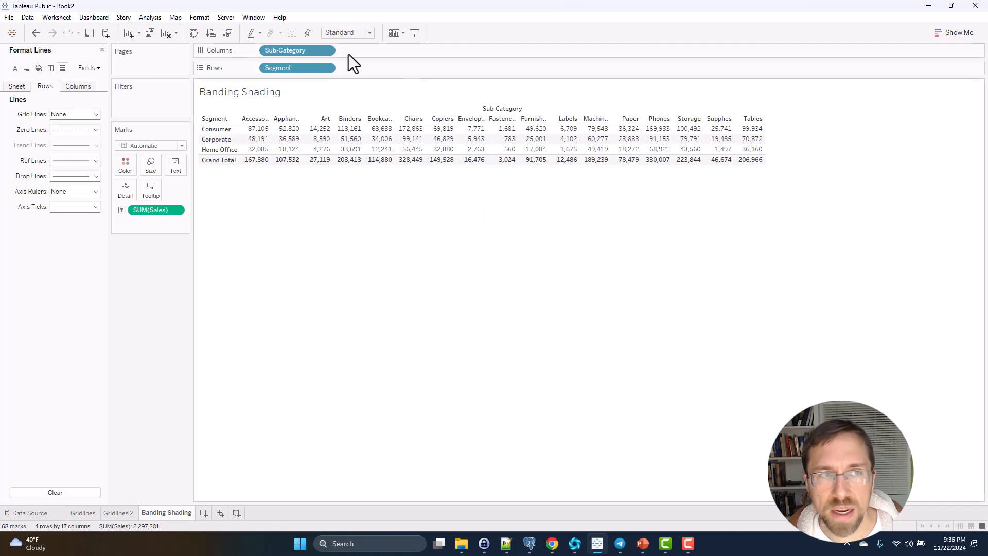
click(39, 69)
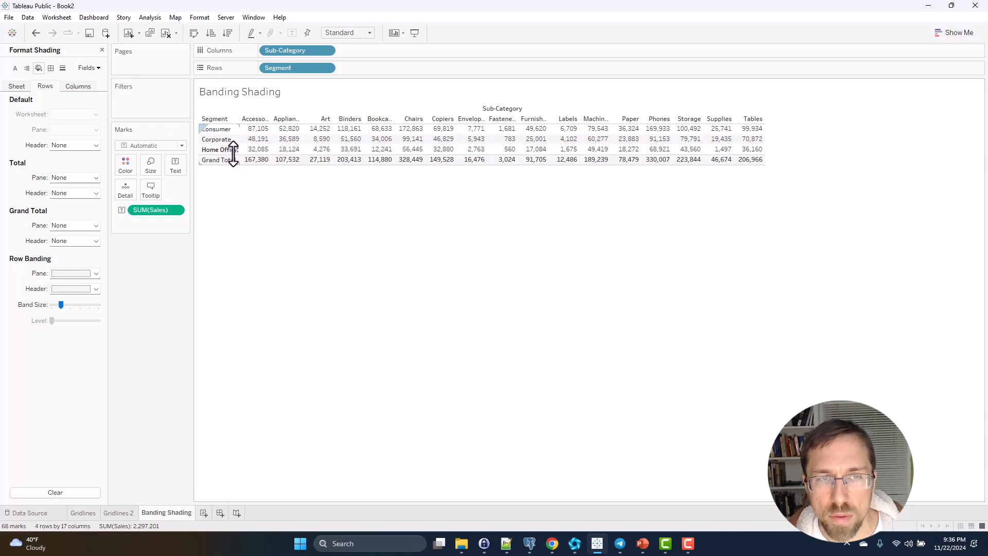
click(102, 49)
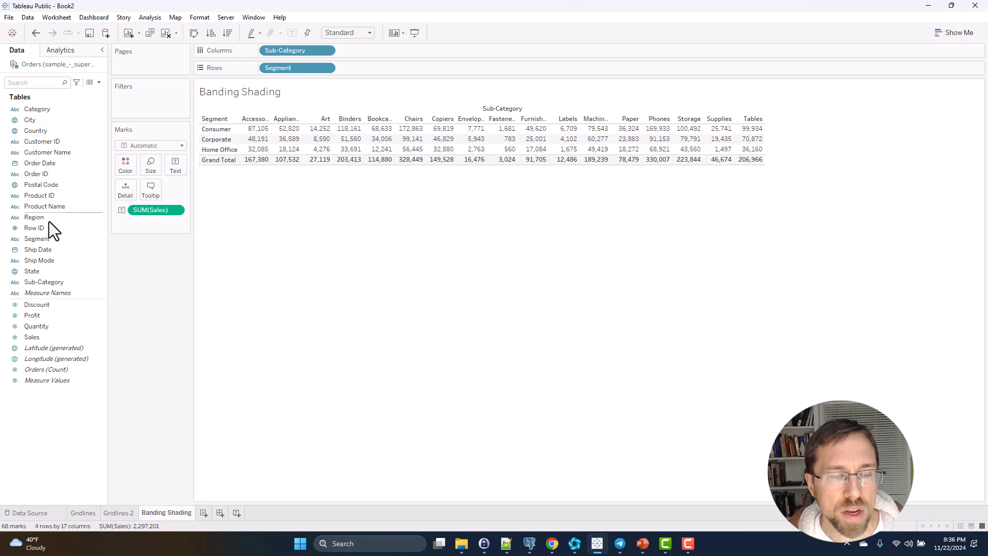
drag(32, 282, 285, 68)
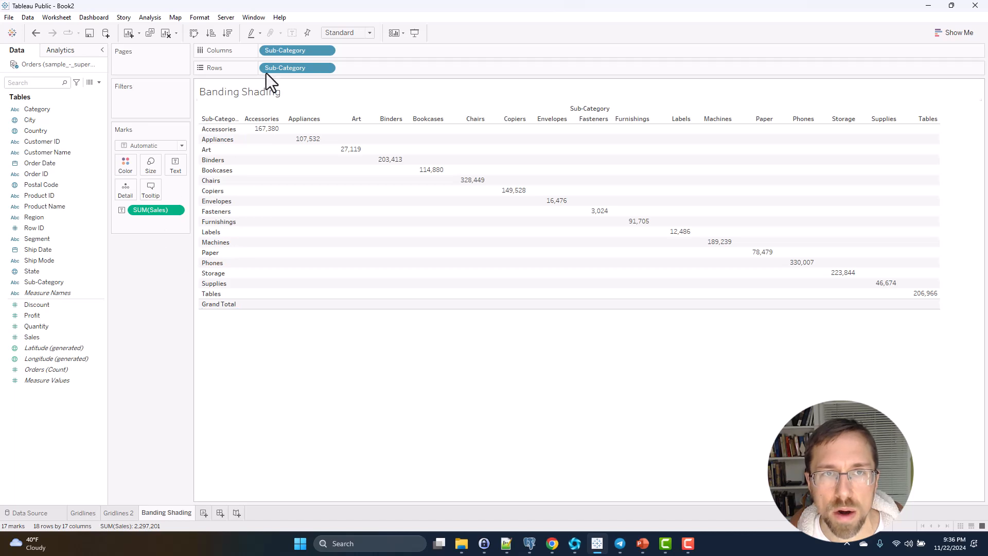
drag(290, 48, 157, 273)
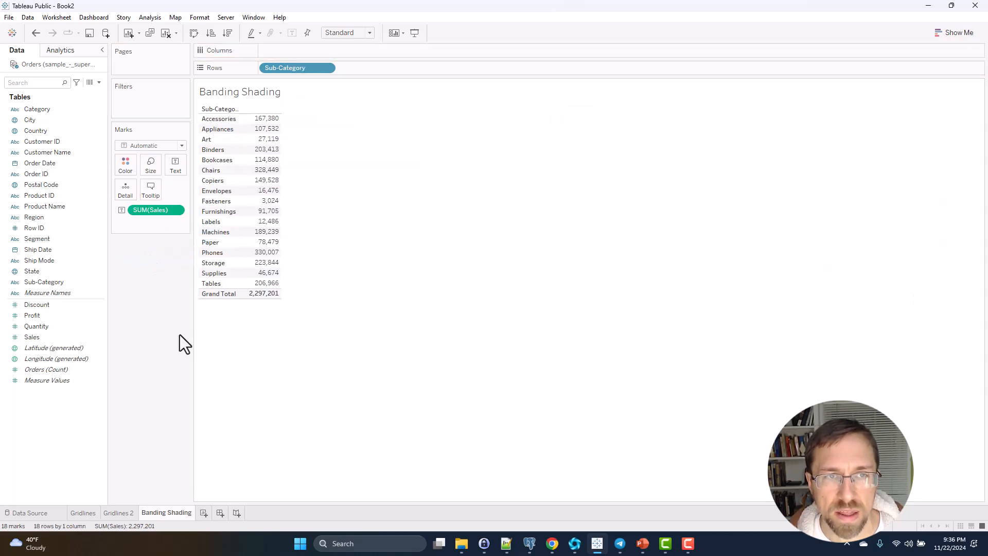
drag(62, 284, 369, 51)
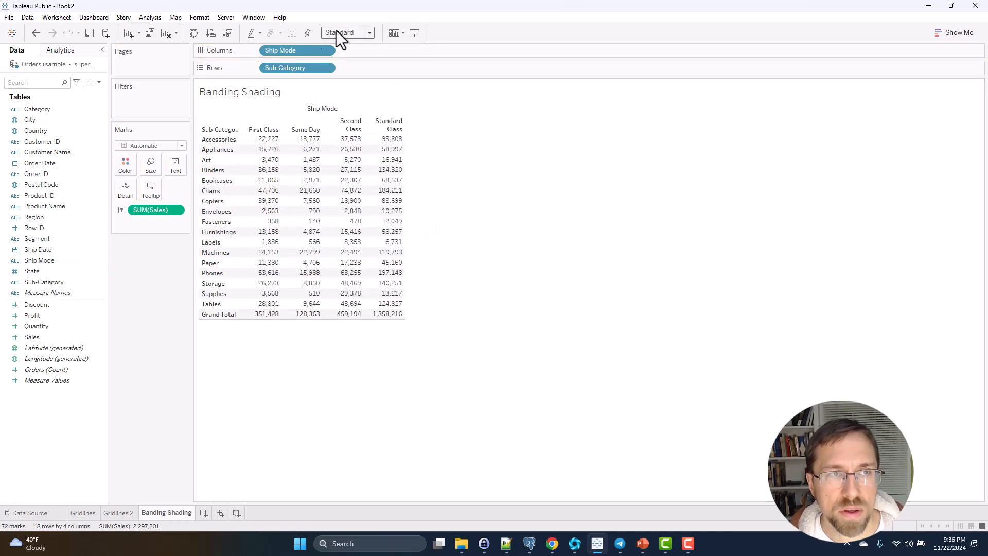
Open the shading formatting and set the row banding to None for both pane and header.
click(204, 19)
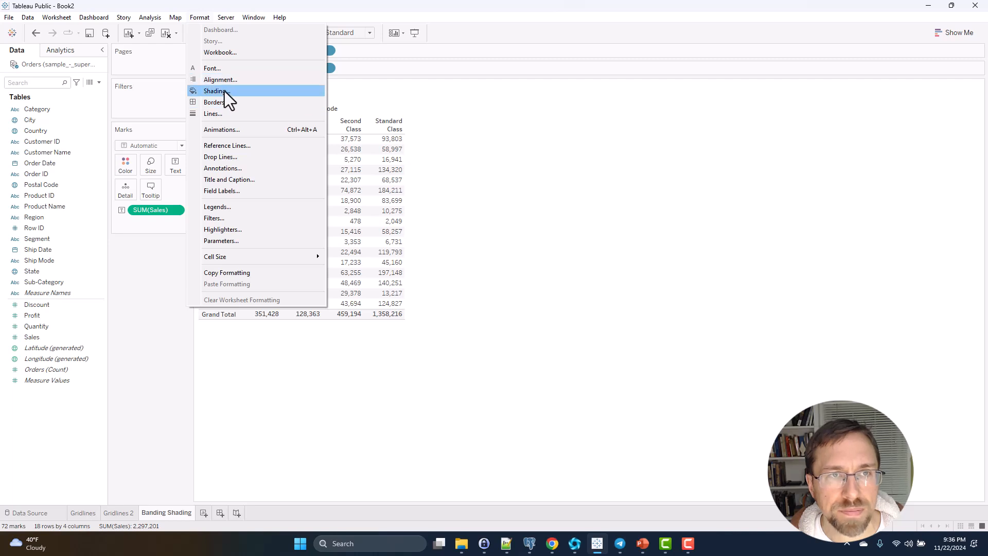
click(224, 93)
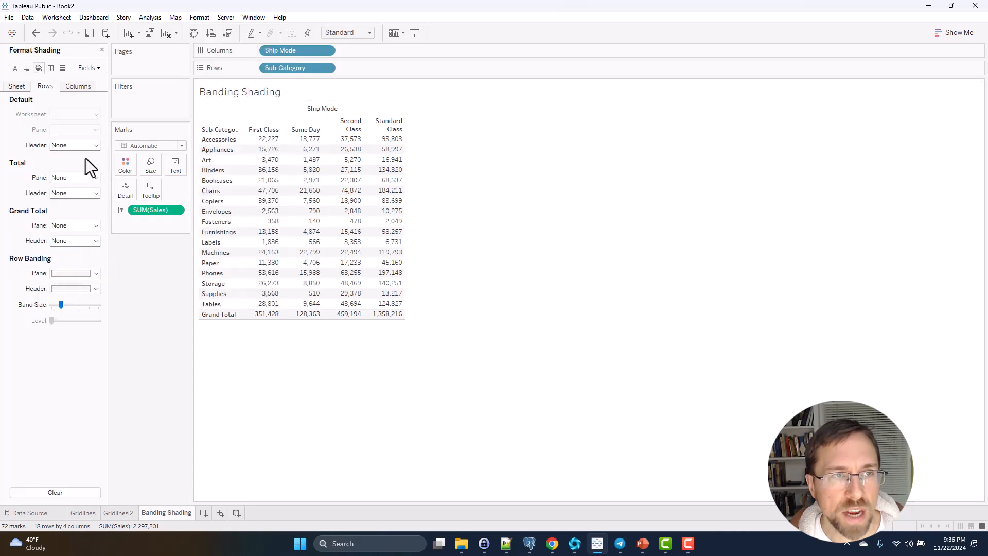
click(72, 273)
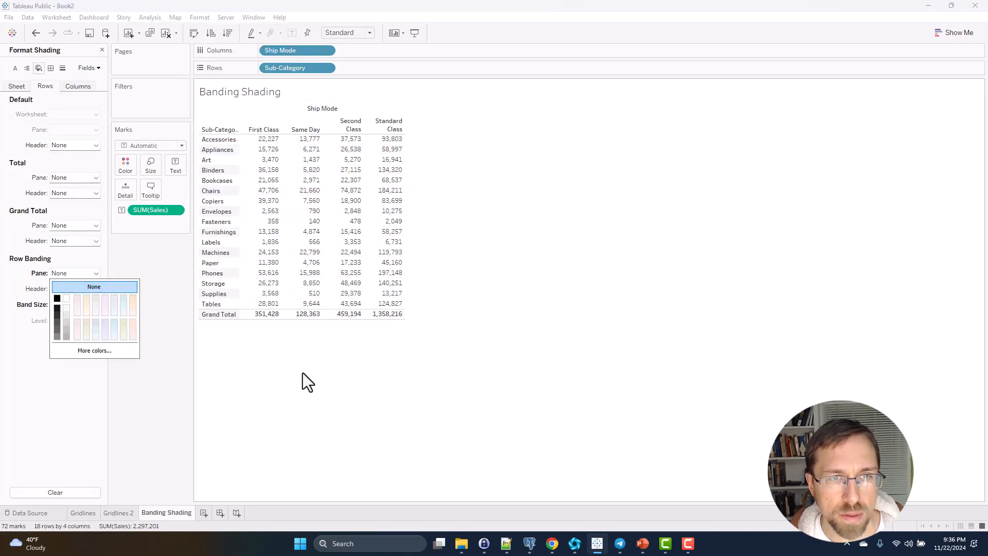
click(276, 375)
click(95, 289)
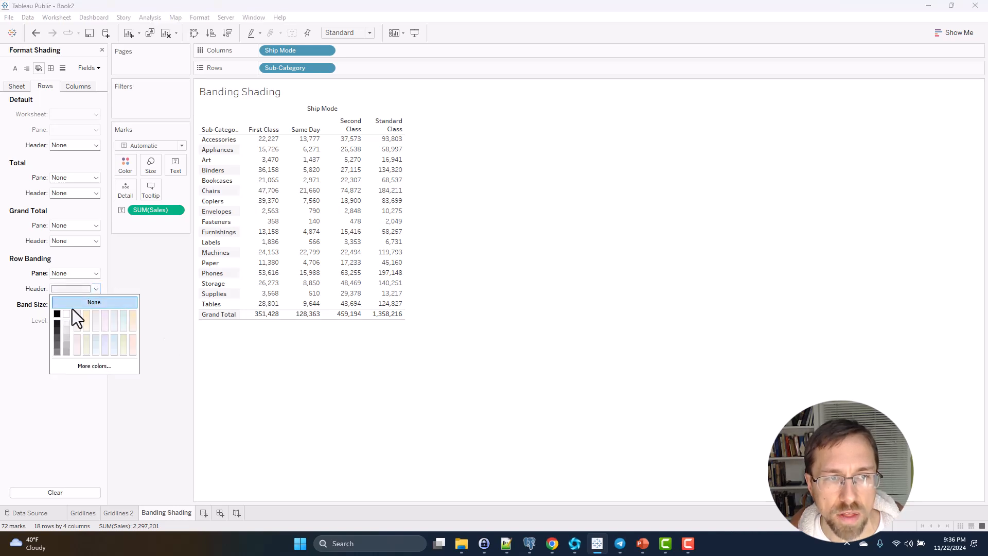
click(533, 383)
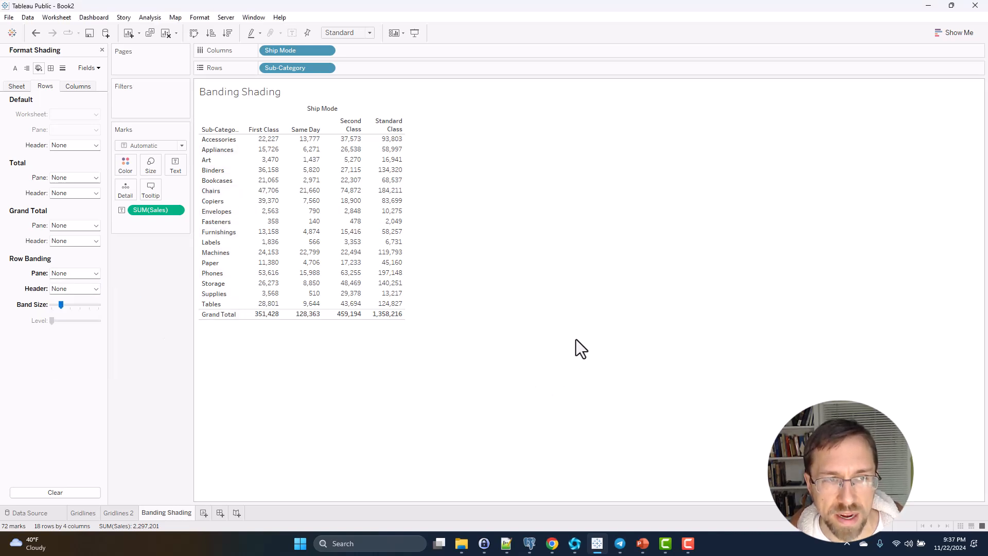
Apply light gray column banding to both the pane and the header of the table.
click(84, 85)
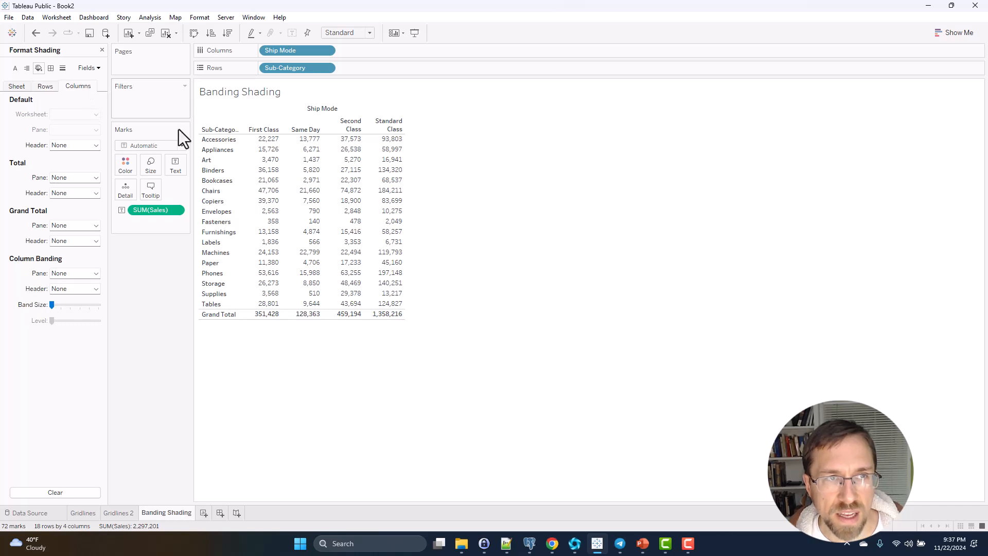
click(77, 274)
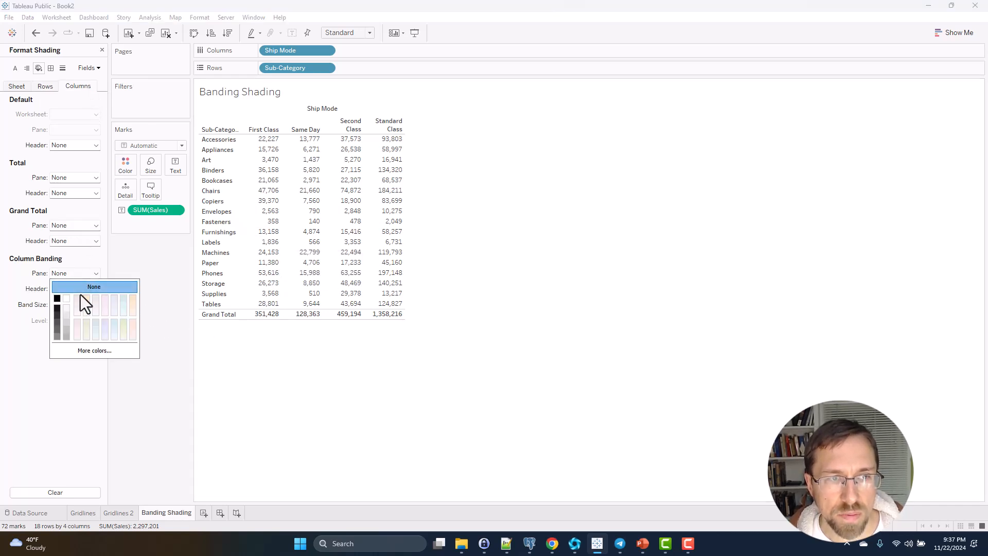
click(68, 317)
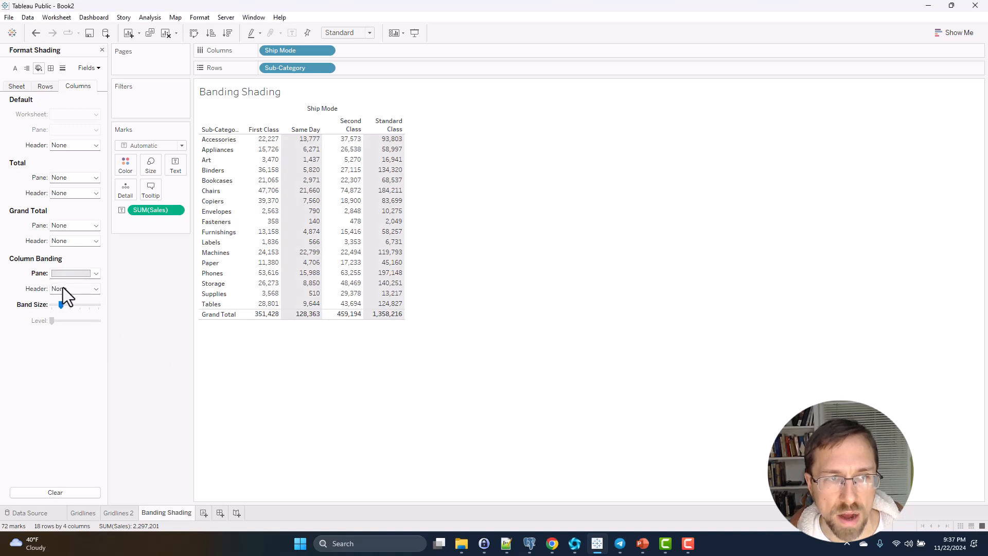
click(63, 288)
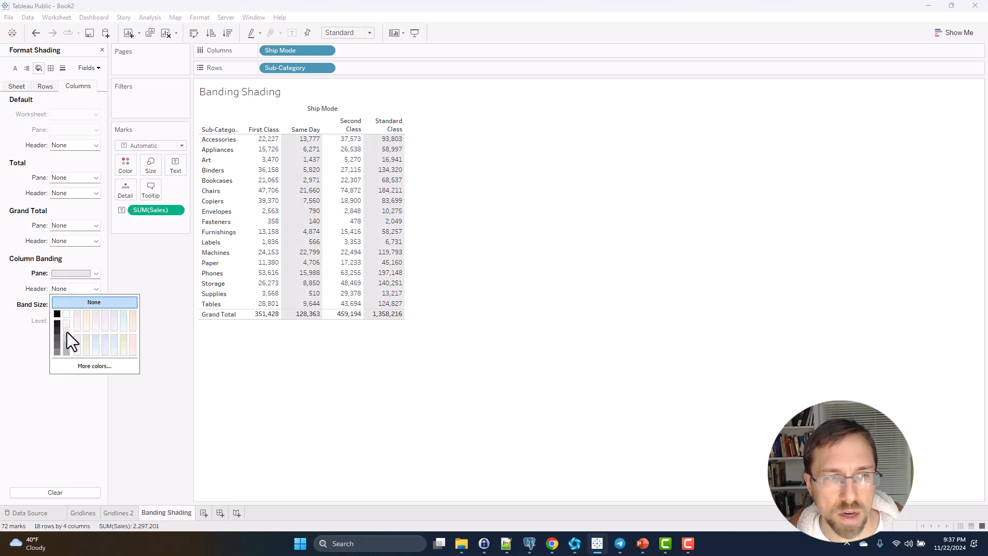
click(66, 332)
click(561, 425)
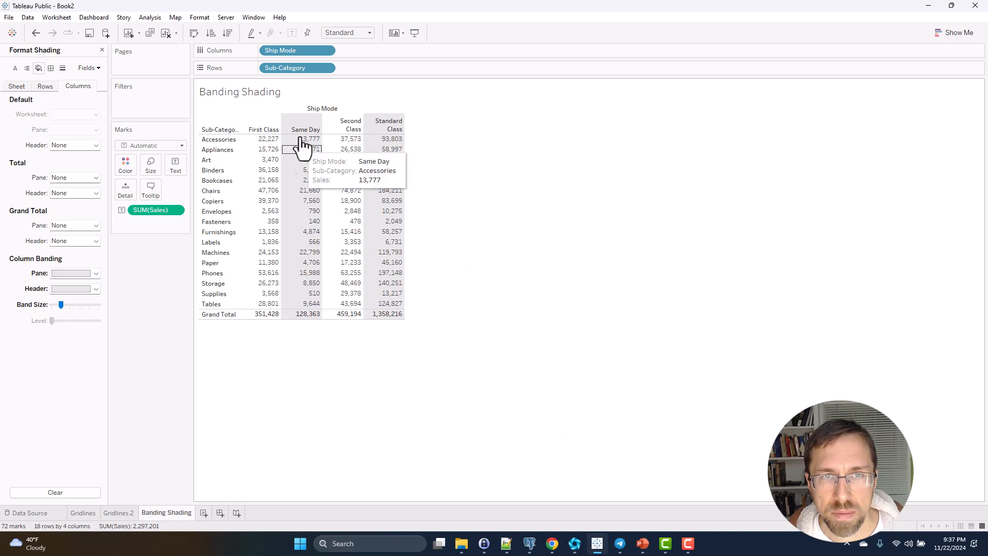
Remove the column banding from the table by setting it to None for both pane and header.
click(75, 274)
click(74, 287)
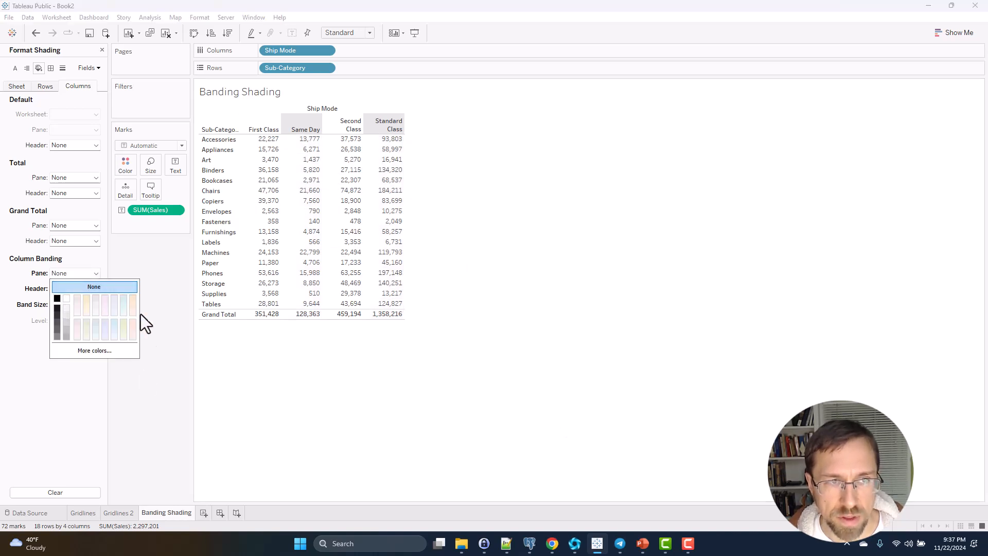
click(81, 291)
click(75, 289)
click(69, 303)
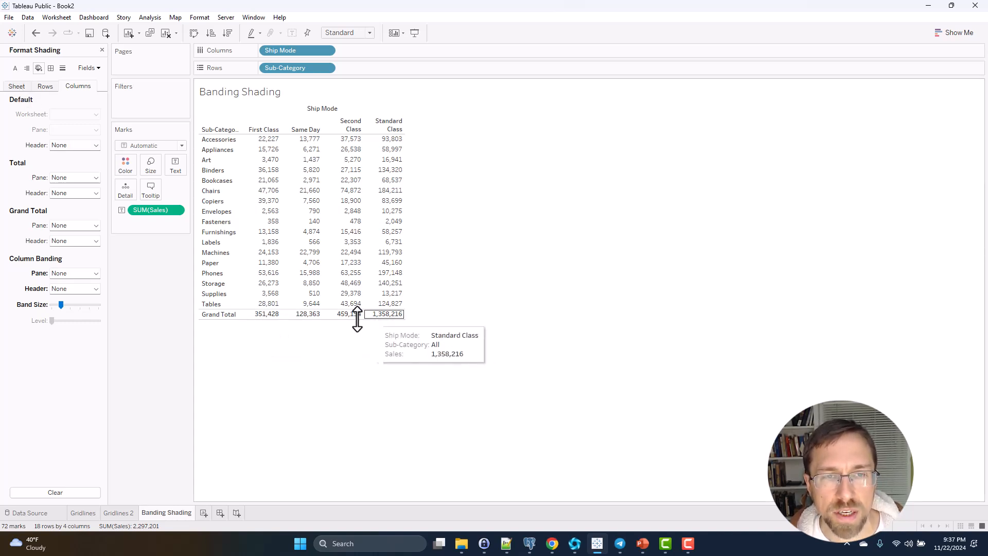
click(83, 177)
click(66, 187)
click(79, 177)
click(11, 201)
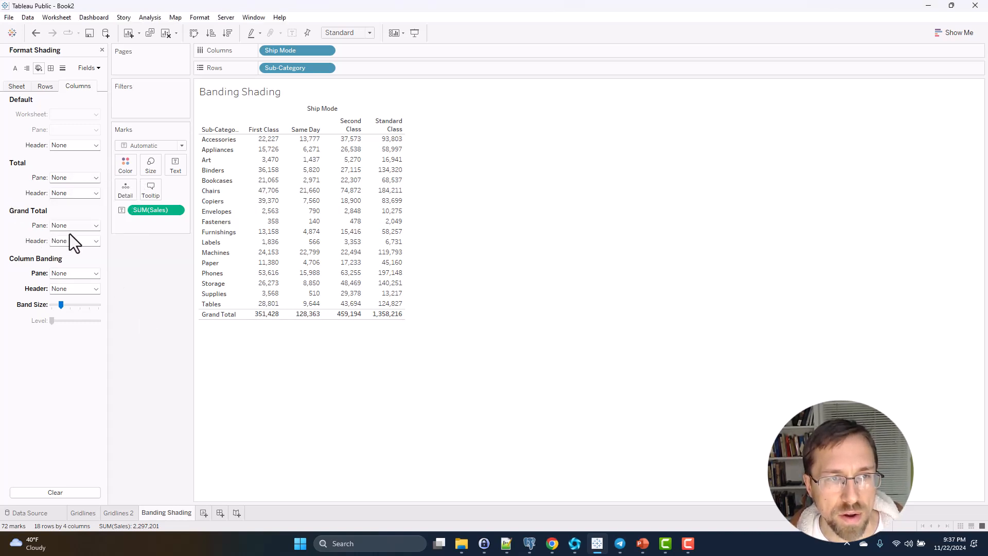
Apply light gray shading to the grand total pane in the column shading settings.
click(69, 227)
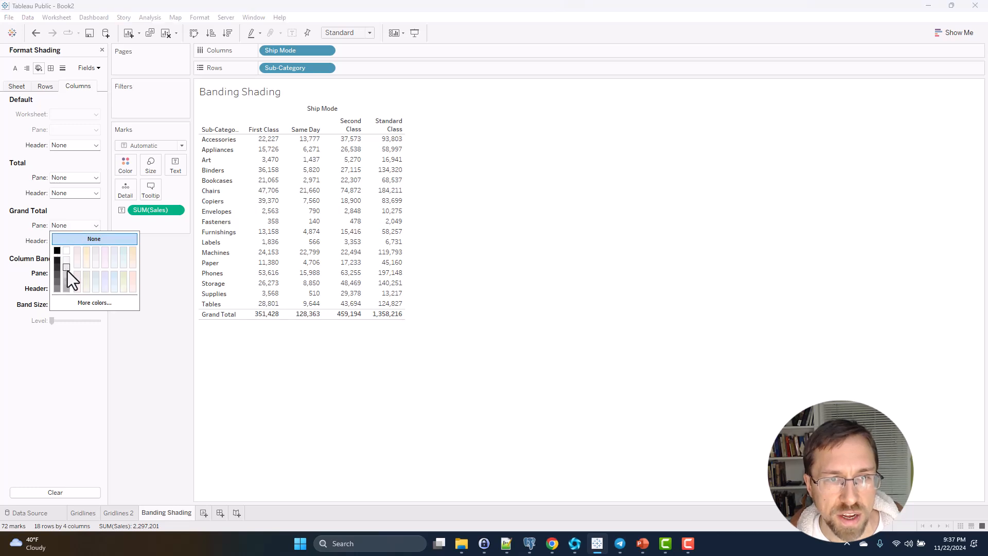
click(67, 270)
click(180, 368)
Shade the Grand Total row light gray in both its pane and header through the row shading settings.
click(49, 86)
click(79, 227)
click(92, 225)
click(91, 225)
click(67, 268)
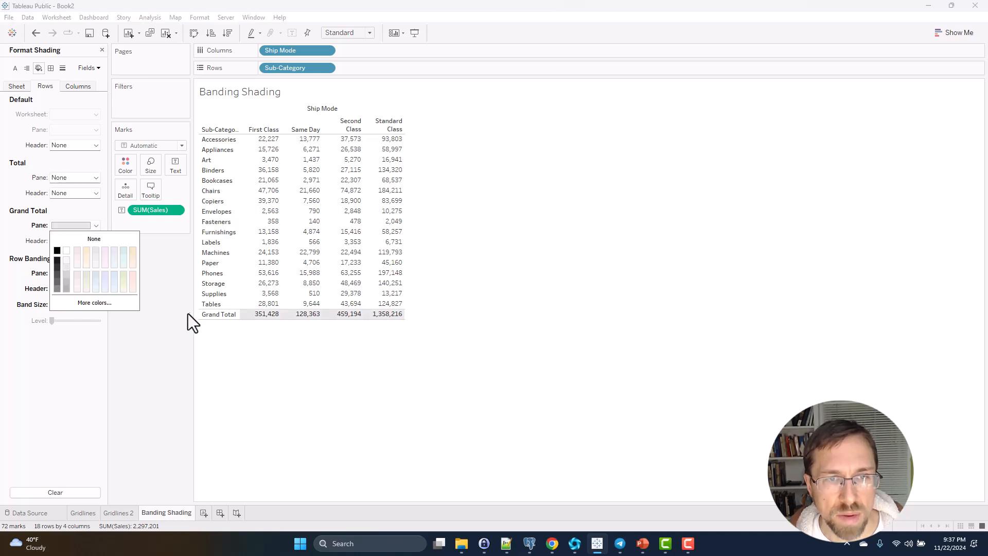
click(122, 261)
click(98, 240)
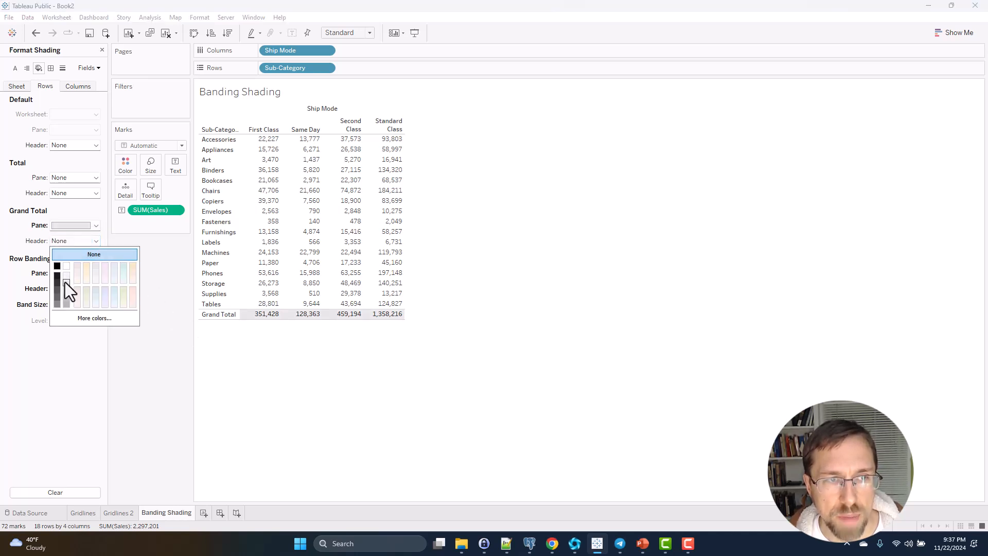
click(65, 282)
click(382, 378)
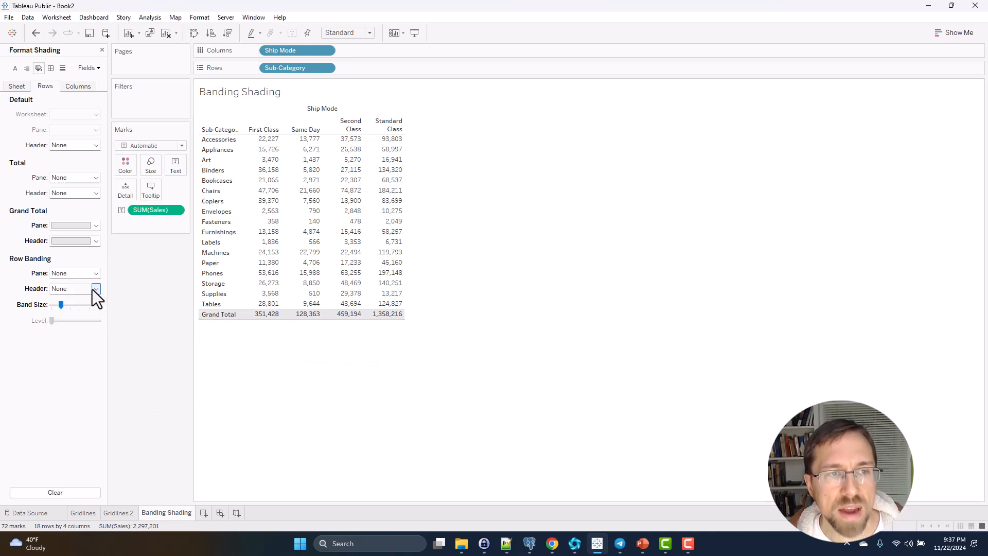
Apply light gray as the default worksheet shading for the whole sheet.
click(90, 144)
click(87, 133)
click(26, 86)
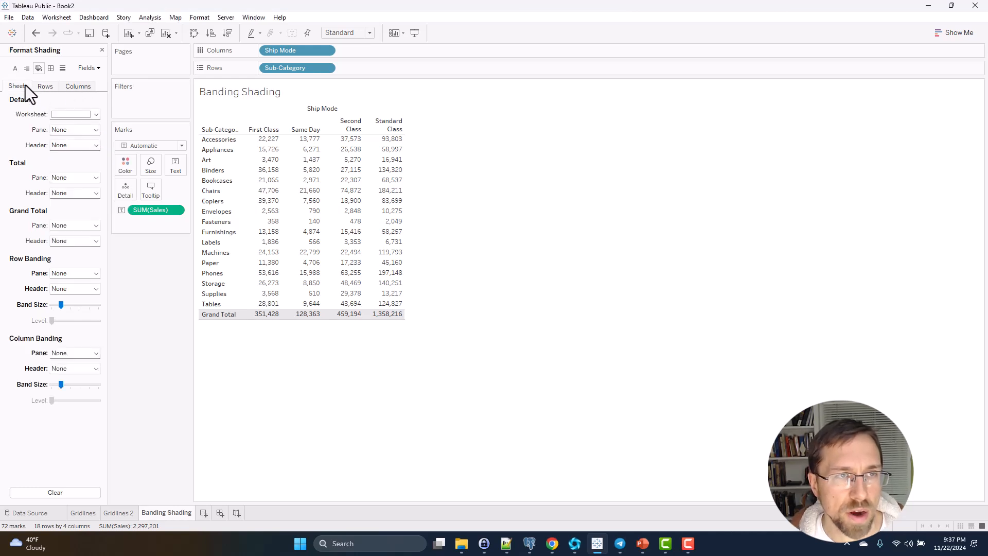
click(68, 114)
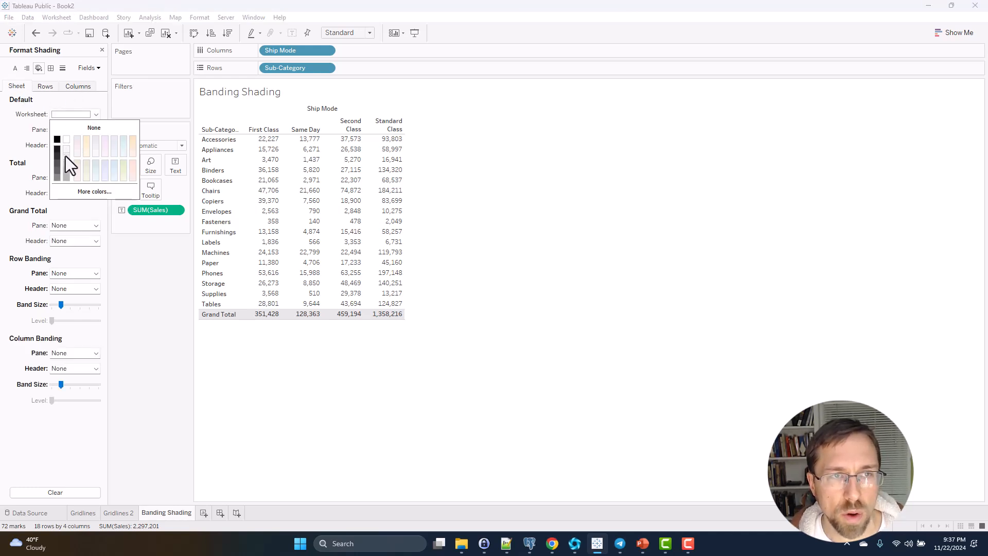
click(65, 156)
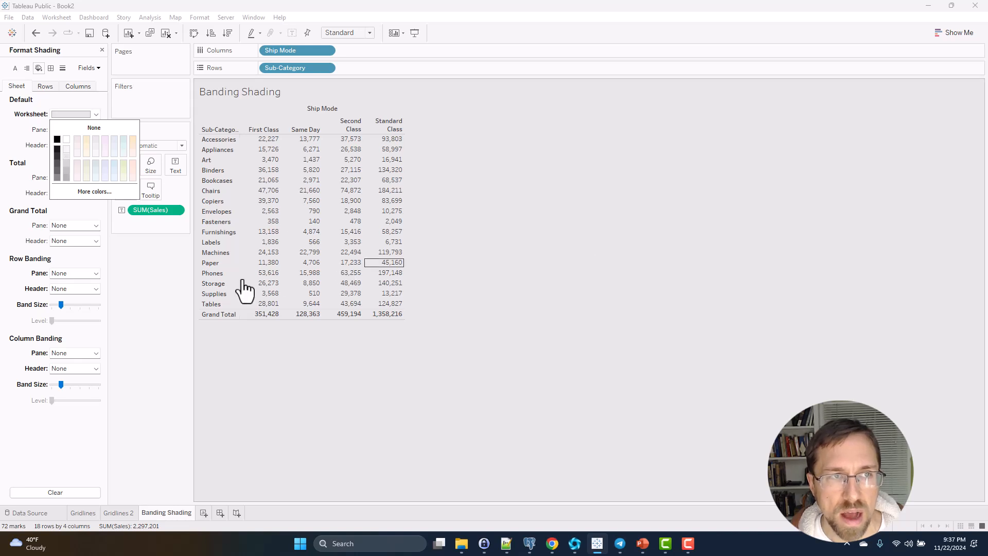
click(163, 331)
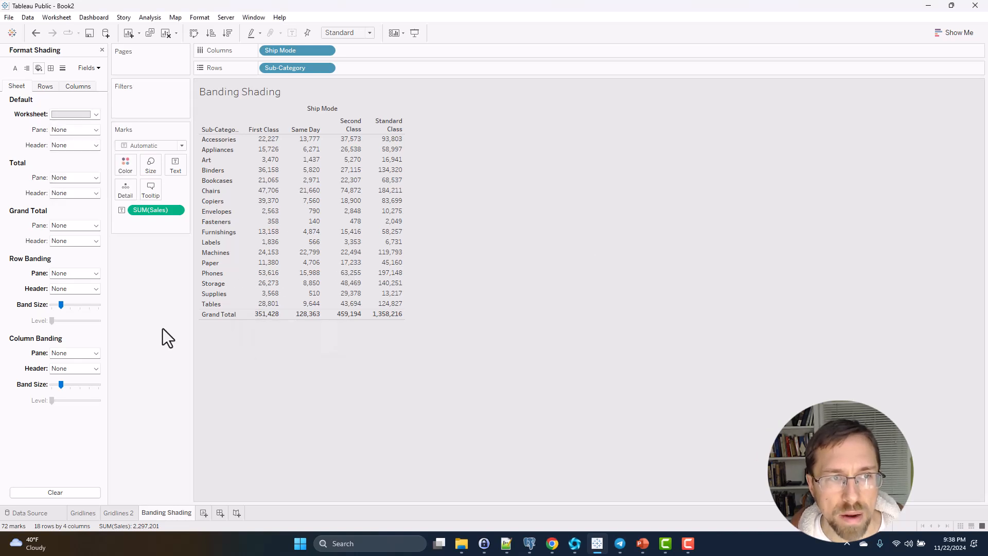
Set the default worksheet shading of the sheet to None.
click(76, 114)
click(72, 127)
click(493, 367)
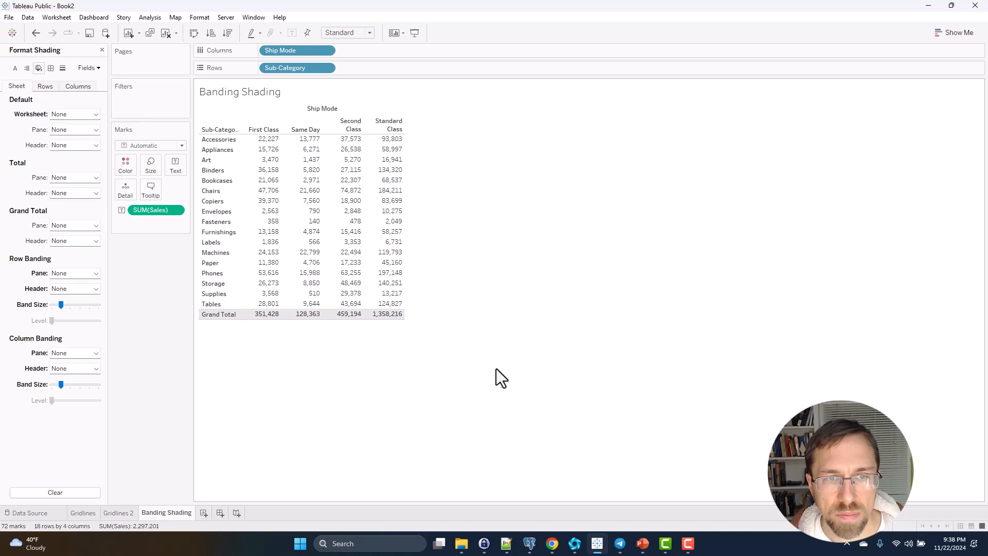